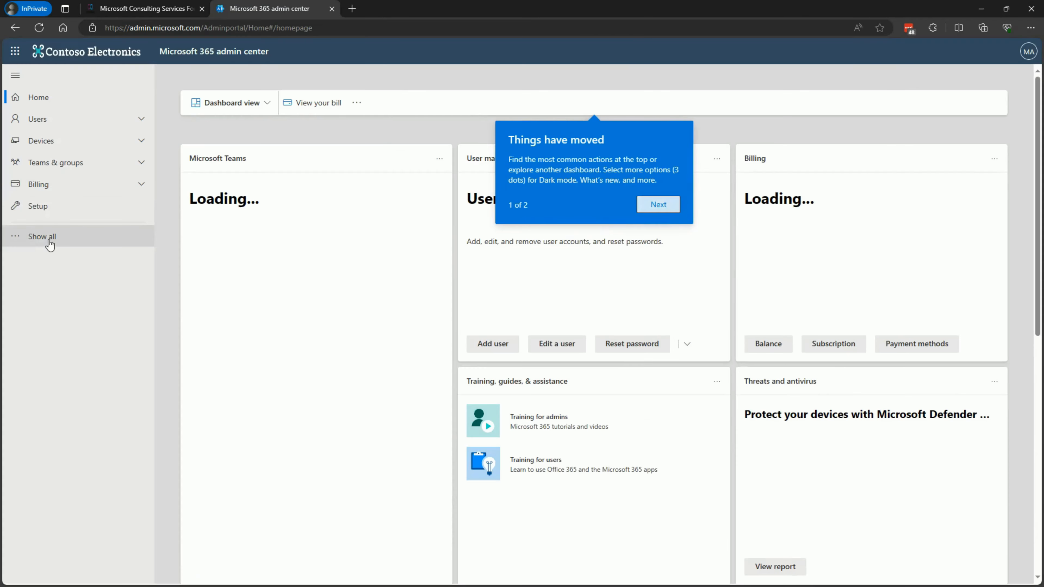
Open the Teams admin center from the full list of admin centers and close the Microsoft 365 admin center tab
{"action": "left_click", "coordinate": [49, 241]}
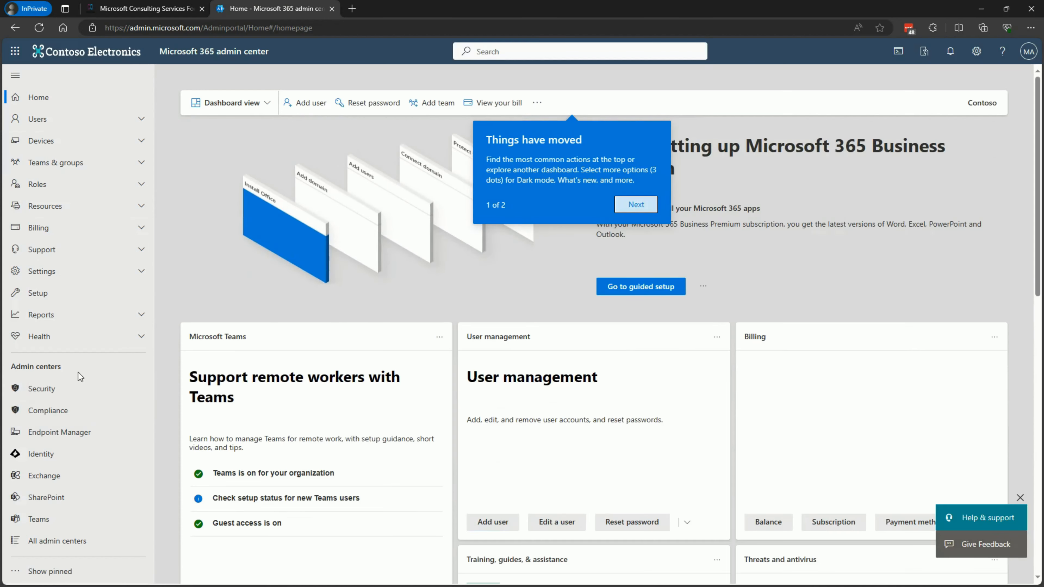
{"action": "left_click", "coordinate": [39, 519]}
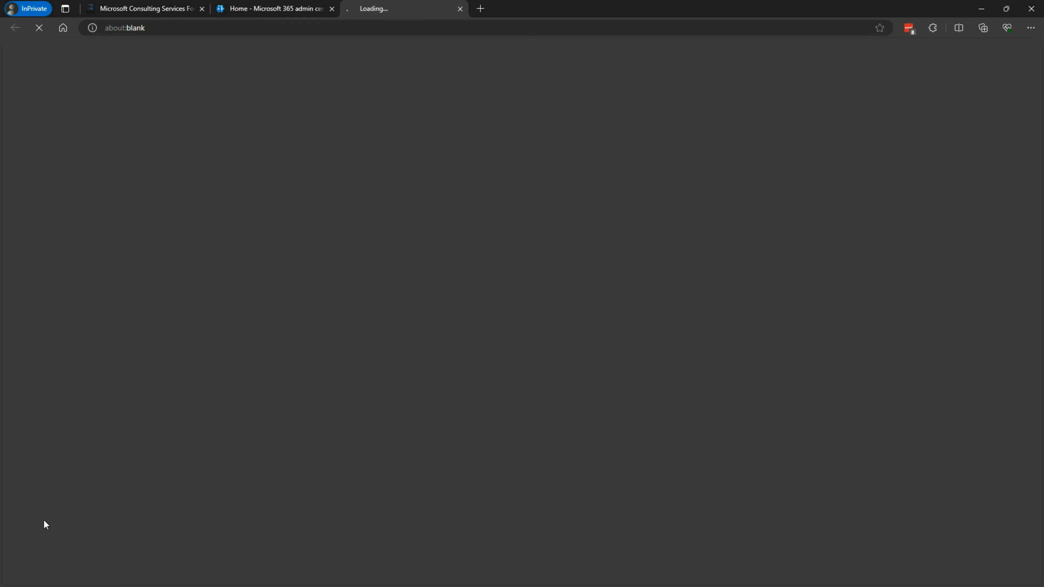
{"action": "left_click", "coordinate": [331, 9]}
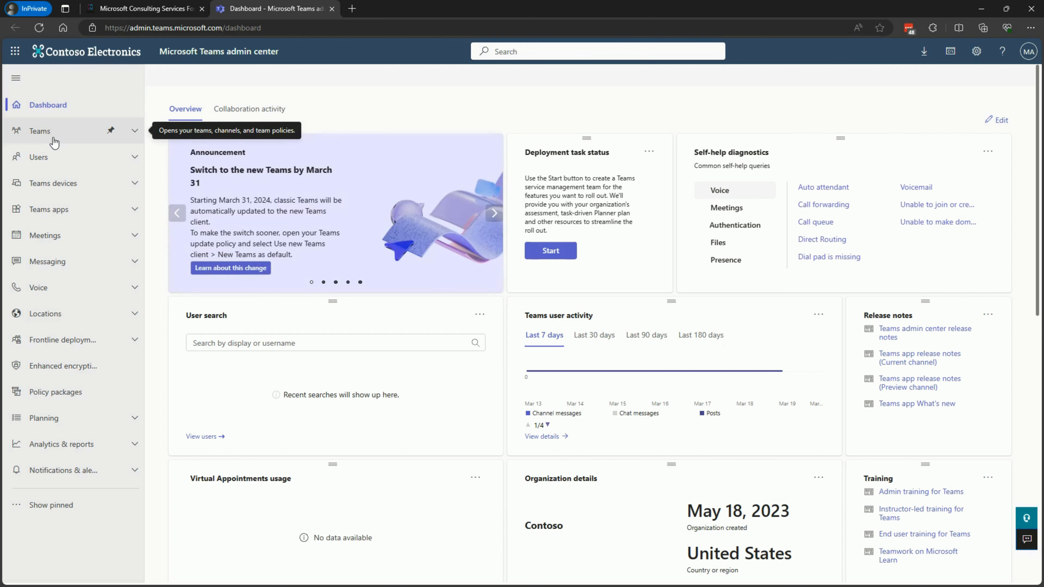
Look through the Users, Teams devices and Voice sections of the navigation to see which pages they contain
{"action": "left_click", "coordinate": [60, 160]}
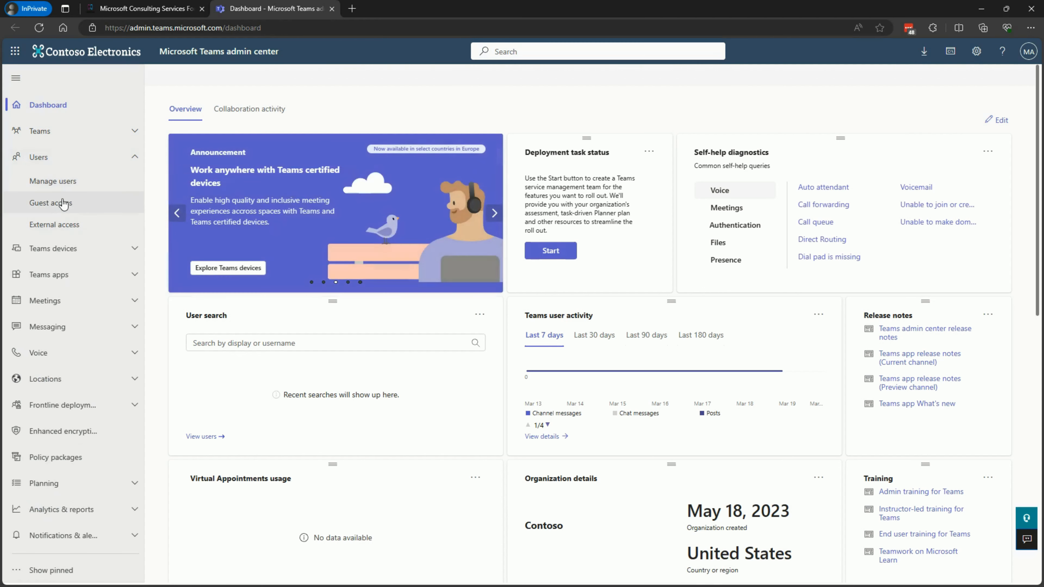
{"action": "left_click", "coordinate": [73, 254]}
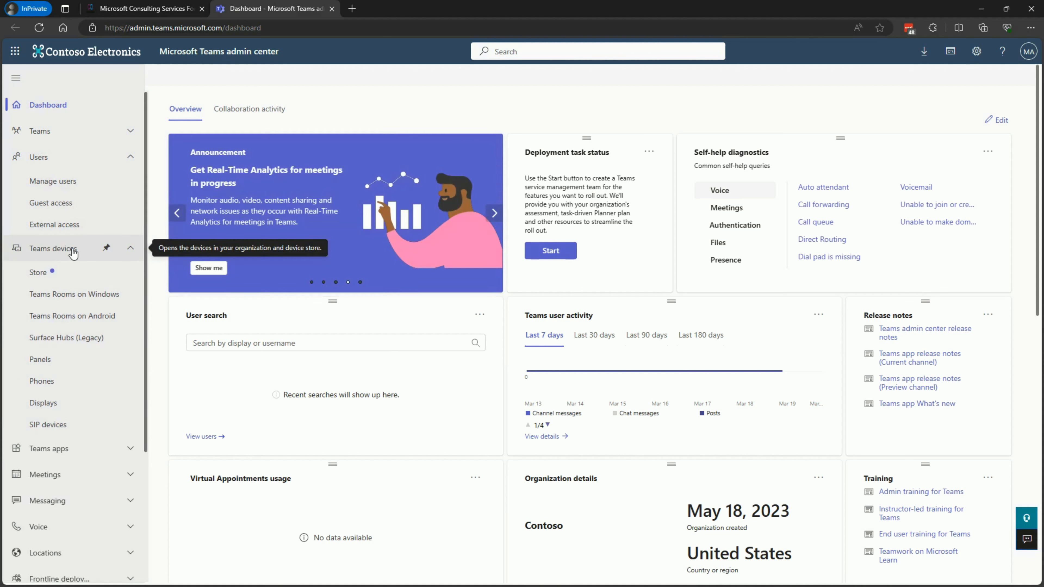
{"action": "left_click", "coordinate": [73, 253]}
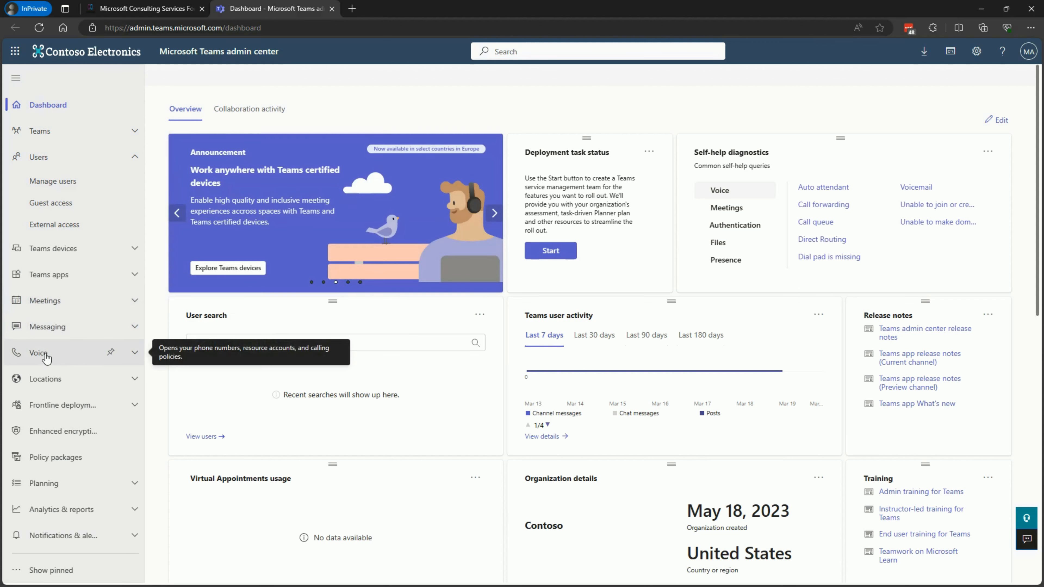
{"action": "left_click", "coordinate": [61, 357]}
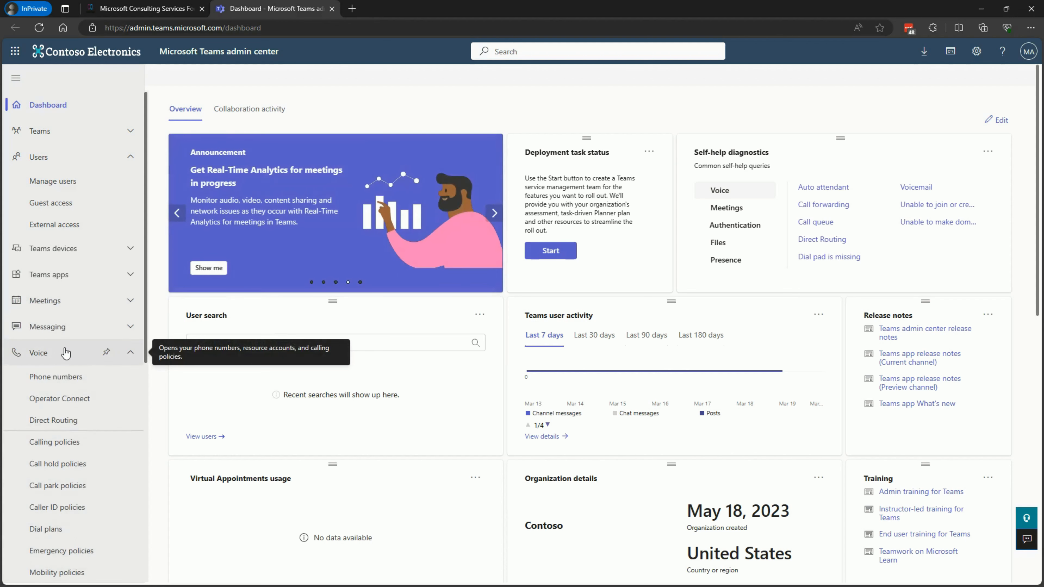
{"action": "left_click", "coordinate": [62, 354]}
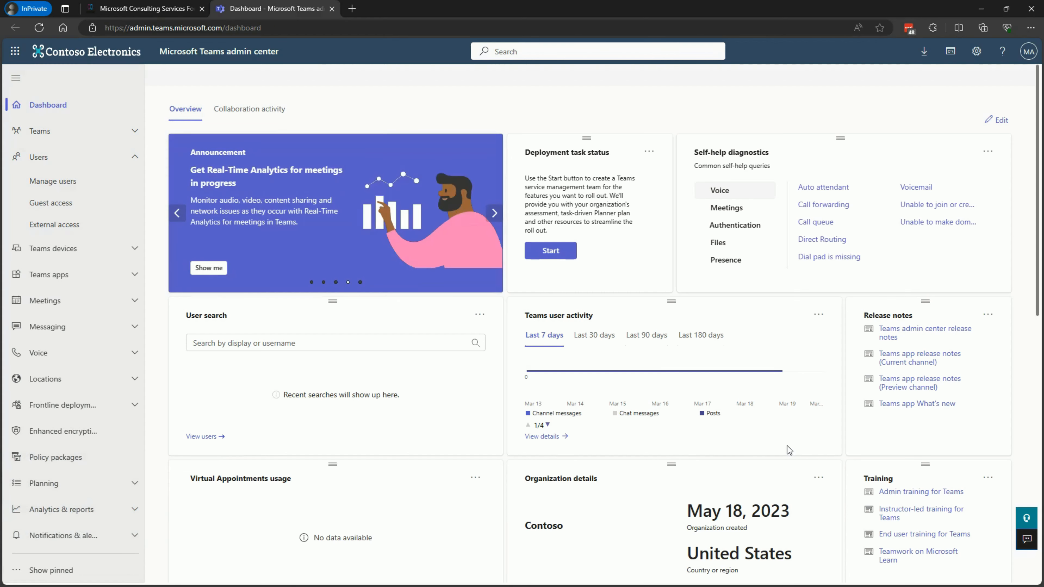
Open the Phone numbers page of the Voice section to examine the tenant's numbers
{"action": "left_click", "coordinate": [132, 352]}
{"action": "scroll", "coordinate": [129, 285], "scroll_direction": "down", "scroll_amount": 4}
{"action": "scroll", "coordinate": [128, 282], "scroll_direction": "up", "scroll_amount": 1}
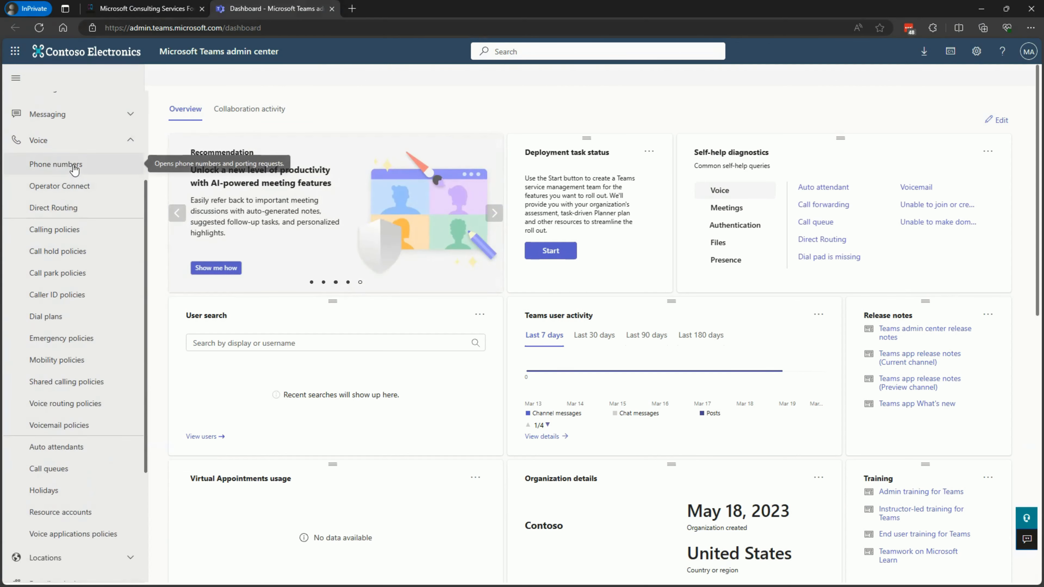
{"action": "left_click", "coordinate": [54, 169]}
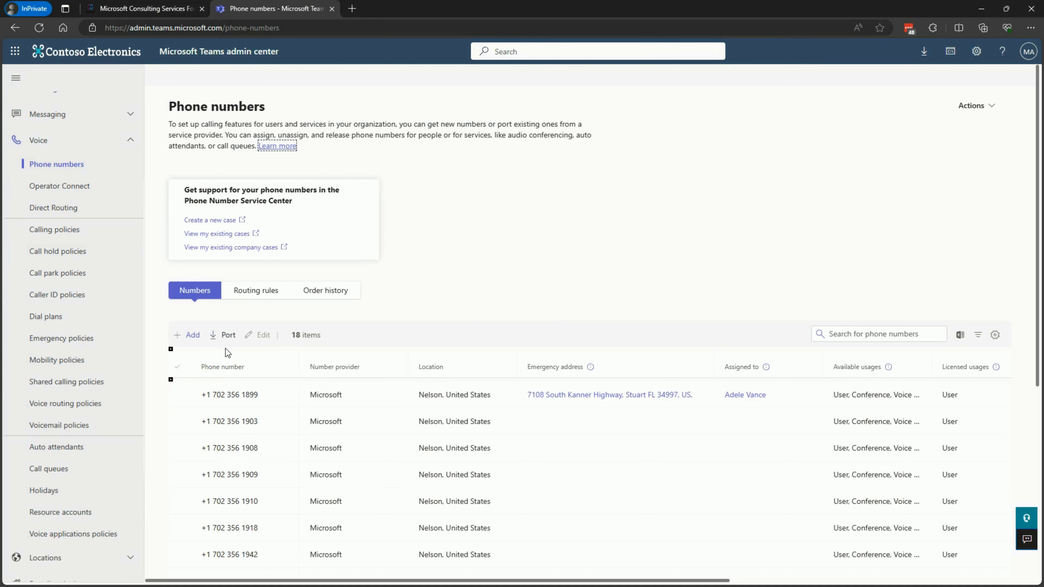
Show all Operator Connect operators and filter them to those serving the United States
{"action": "left_click", "coordinate": [93, 186]}
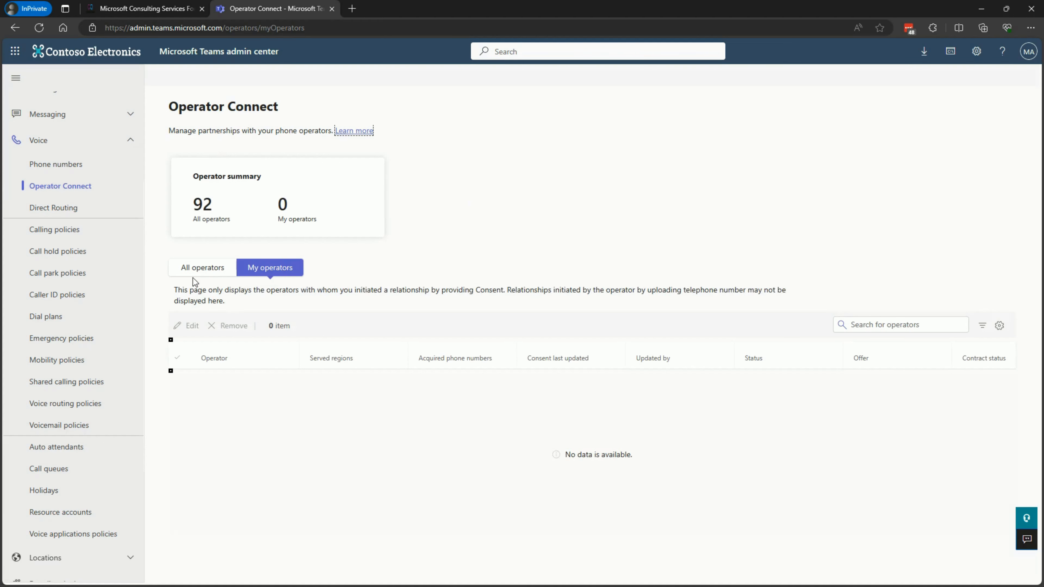
{"action": "left_click", "coordinate": [196, 269]}
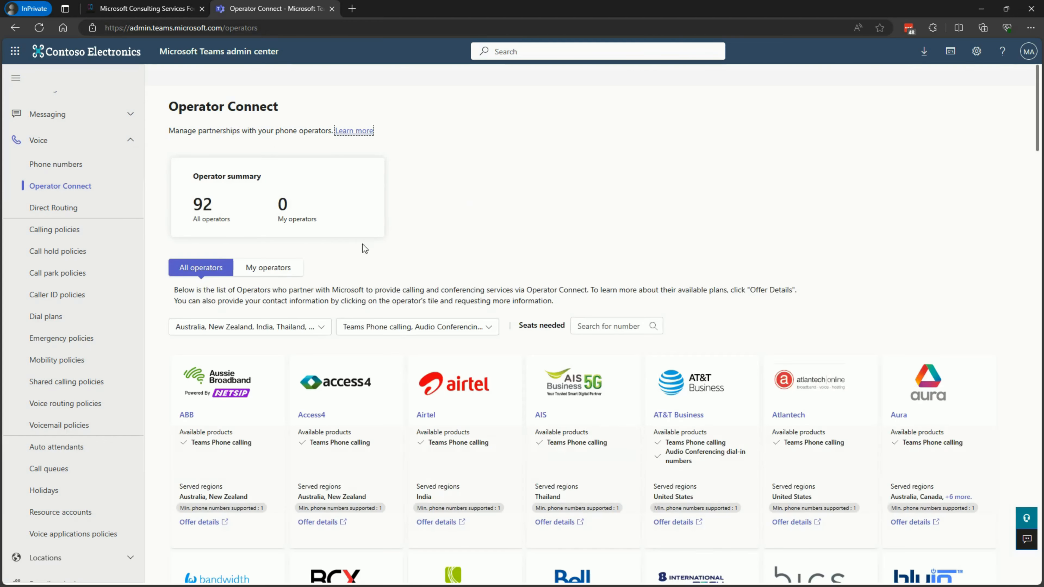
{"action": "left_click", "coordinate": [312, 327]}
{"action": "left_click", "coordinate": [217, 393]}
{"action": "scroll", "coordinate": [218, 394], "scroll_direction": "down", "scroll_amount": 10}
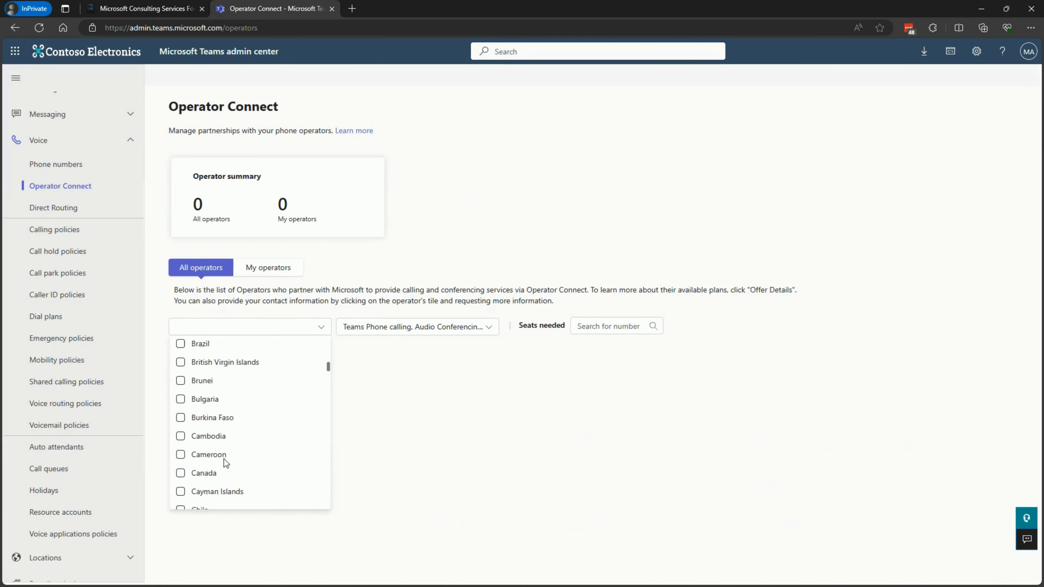
{"action": "left_click", "coordinate": [314, 250]}
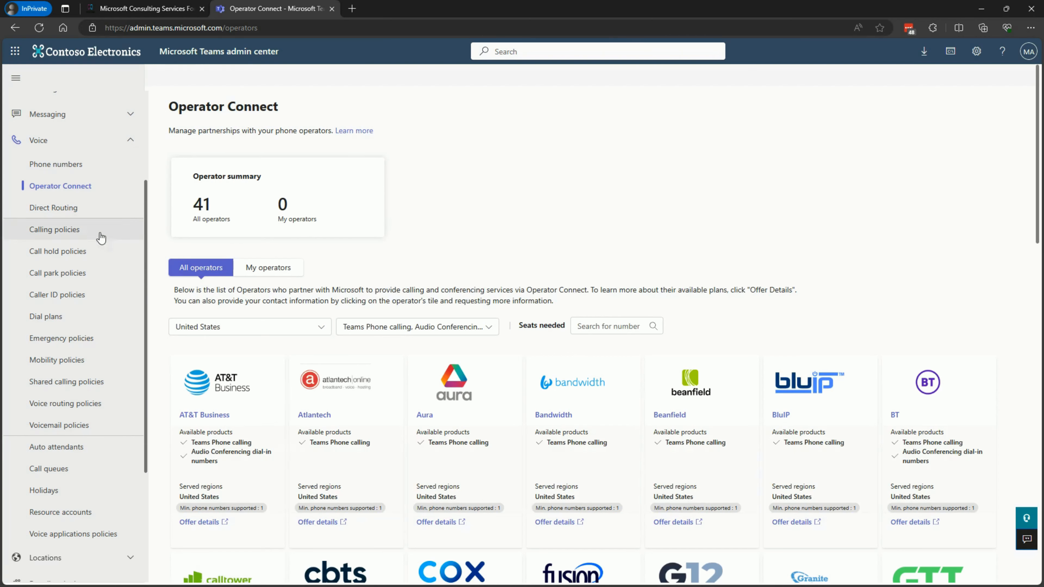
View the Direct Routing page and examine the settings of the Disable Voicemail calling policy
{"action": "left_click", "coordinate": [65, 209]}
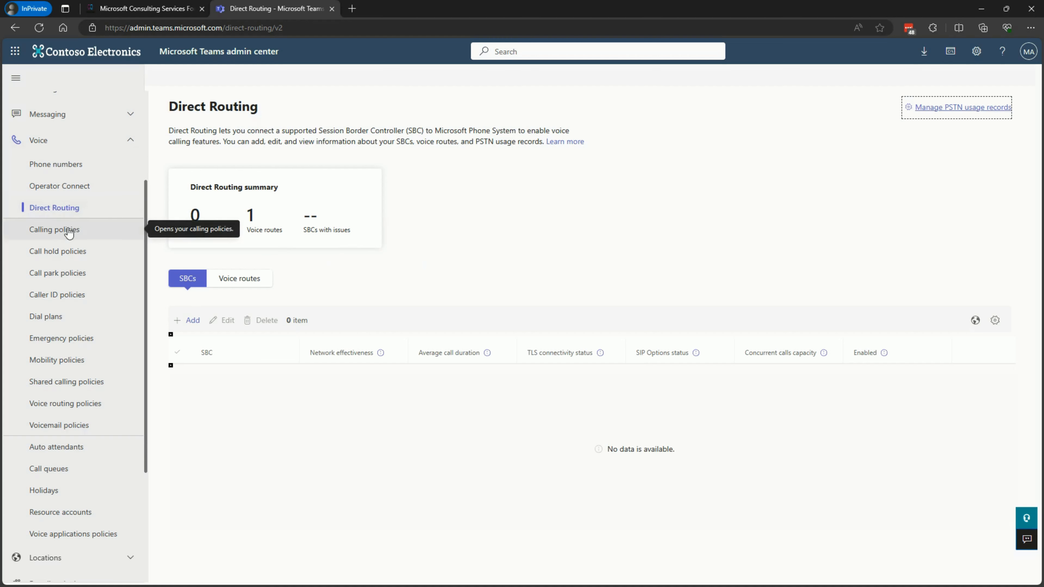
{"action": "left_click", "coordinate": [67, 230]}
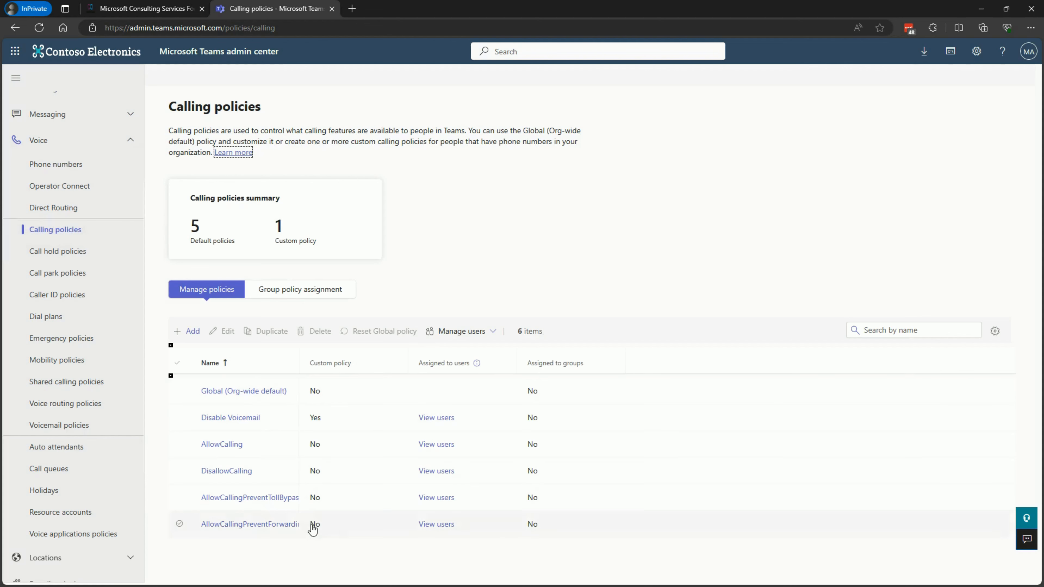
{"action": "left_click", "coordinate": [244, 419]}
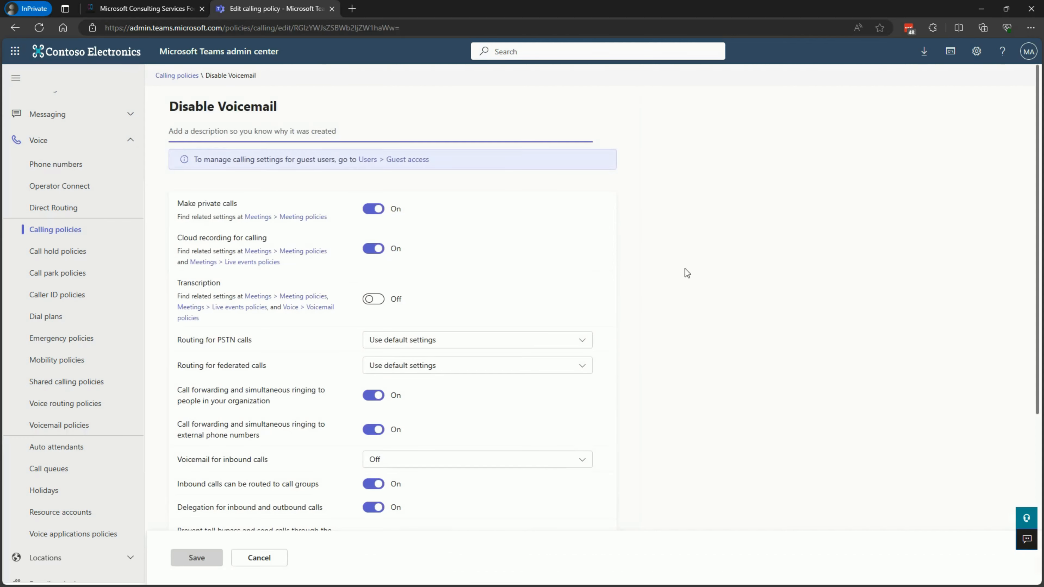
{"action": "scroll", "coordinate": [614, 293], "scroll_direction": "down", "scroll_amount": 2}
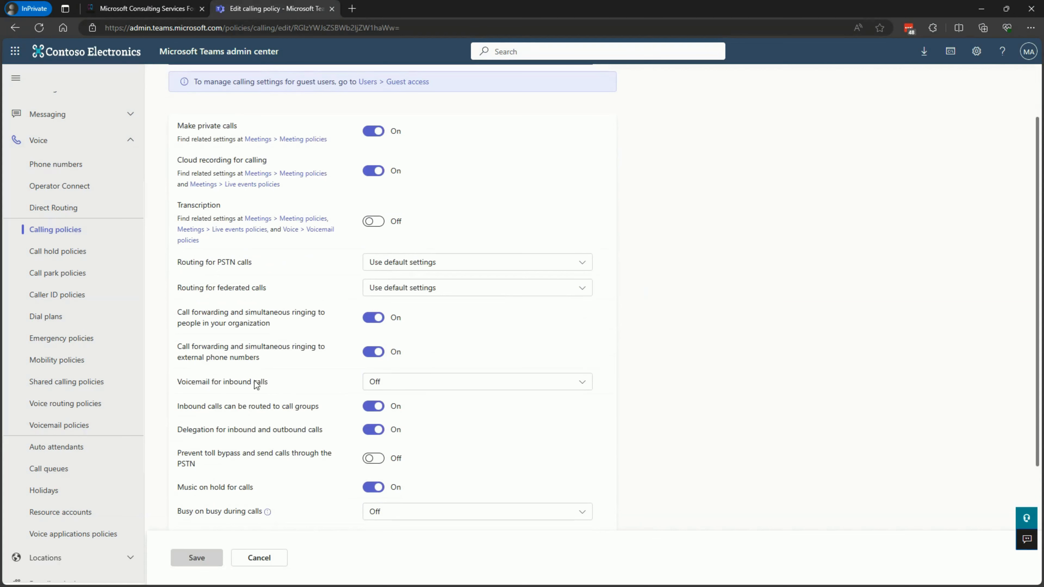
{"action": "scroll", "coordinate": [210, 120], "scroll_direction": "up", "scroll_amount": 2}
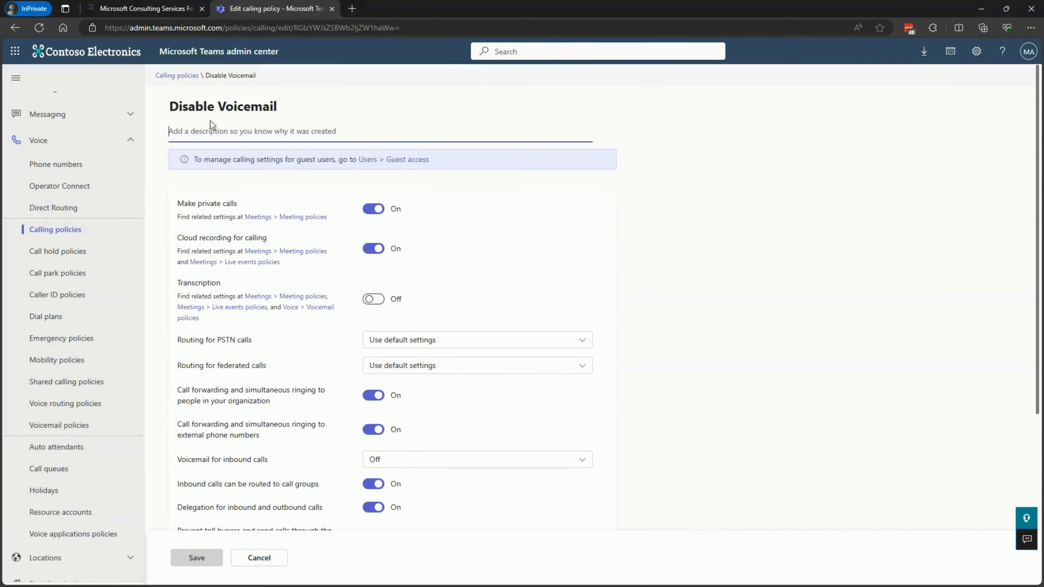
{"action": "left_click", "coordinate": [177, 76]}
View the call hold, call park and caller ID policy pages
{"action": "left_click", "coordinate": [61, 252]}
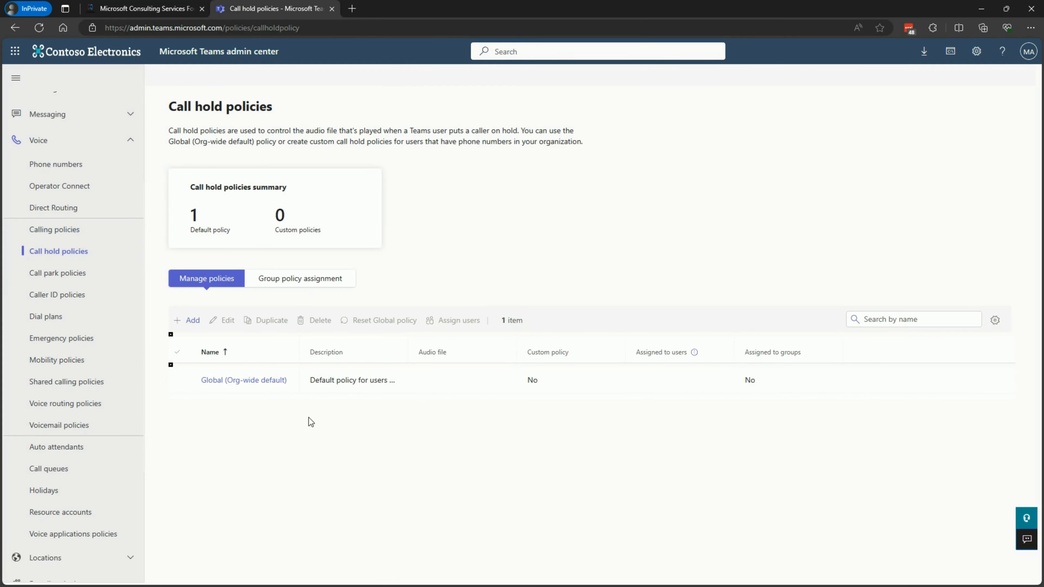
{"action": "left_click", "coordinate": [63, 274]}
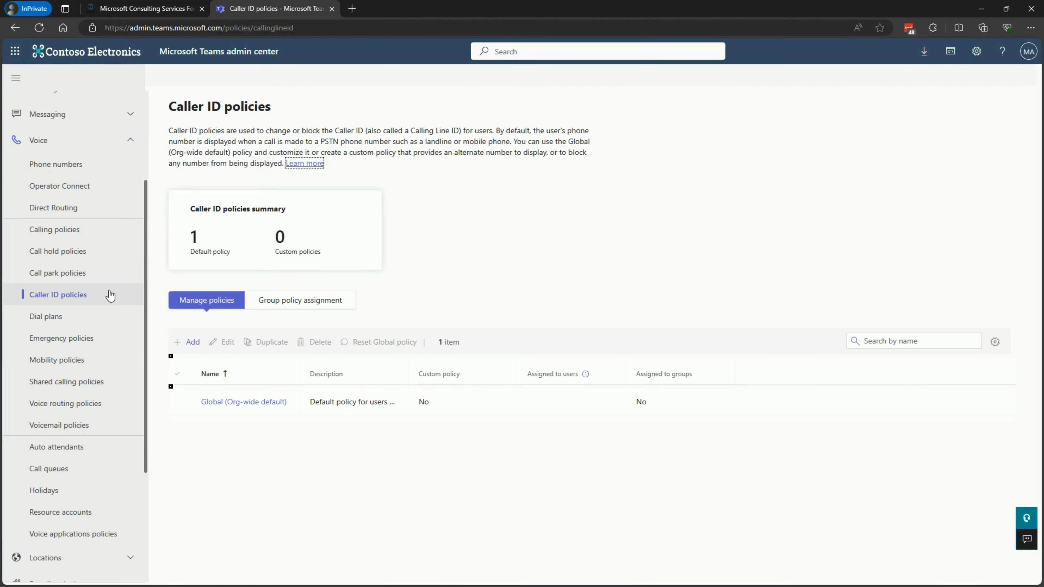
Open the Call 4 Digit dial plan and examine the pattern and translation of its normalization rule
{"action": "left_click", "coordinate": [48, 323]}
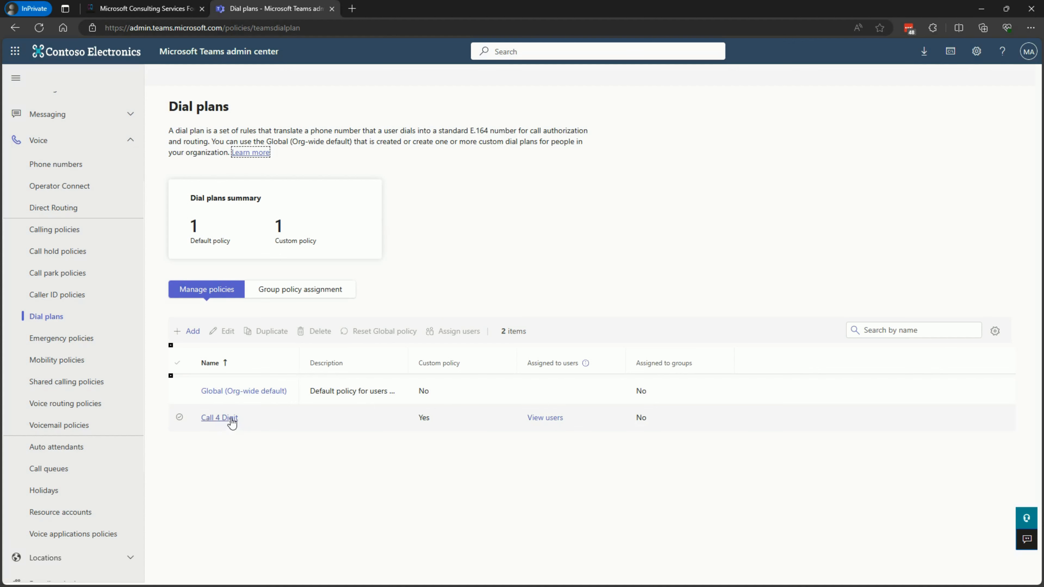
{"action": "left_click", "coordinate": [232, 418]}
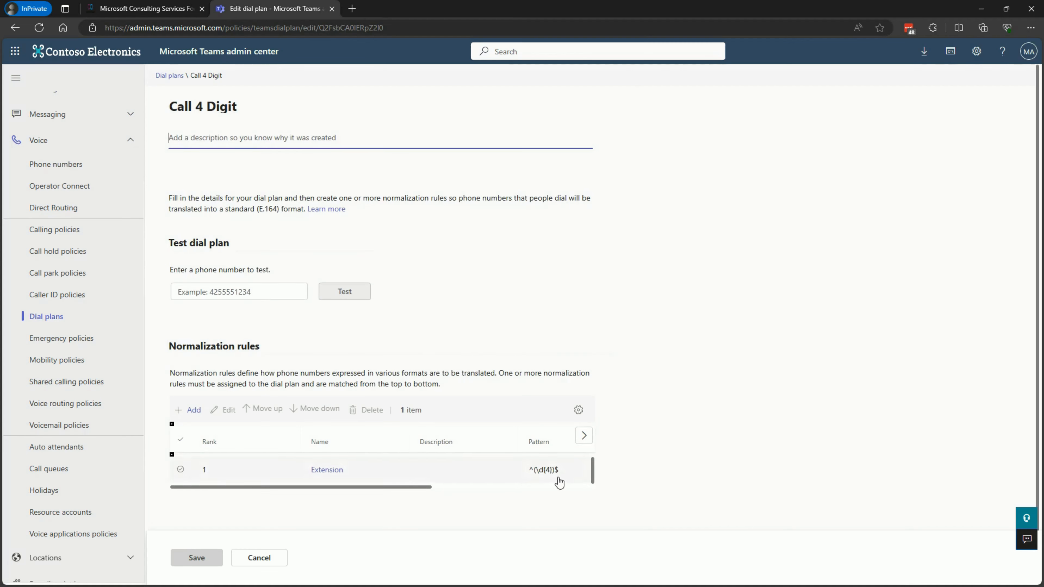
{"action": "scroll", "coordinate": [560, 477], "scroll_direction": "right", "scroll_amount": 5}
{"action": "scroll", "coordinate": [462, 492], "scroll_direction": "right", "scroll_amount": 3}
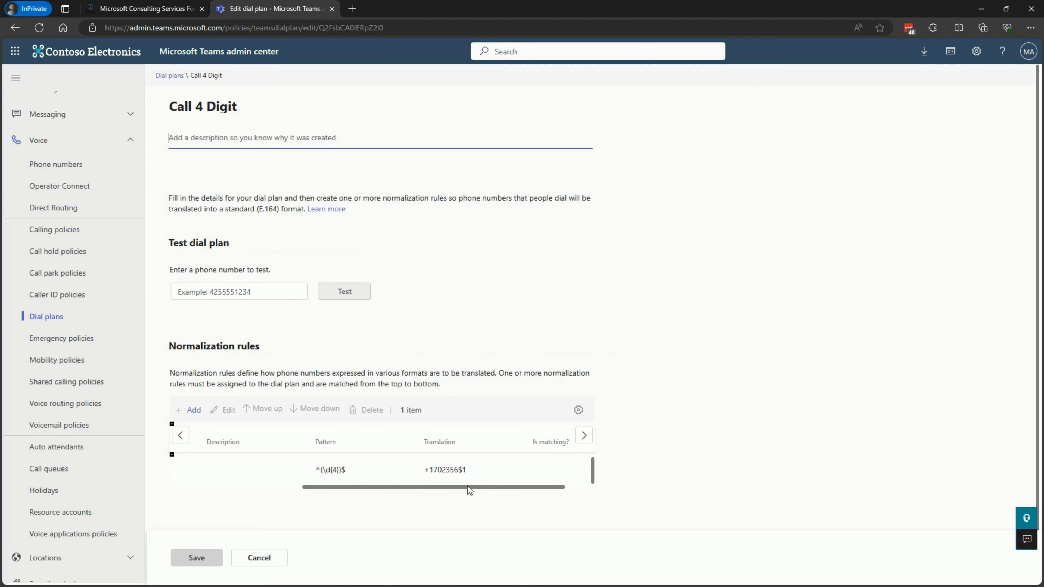
{"action": "scroll", "coordinate": [475, 488], "scroll_direction": "right", "scroll_amount": 1}
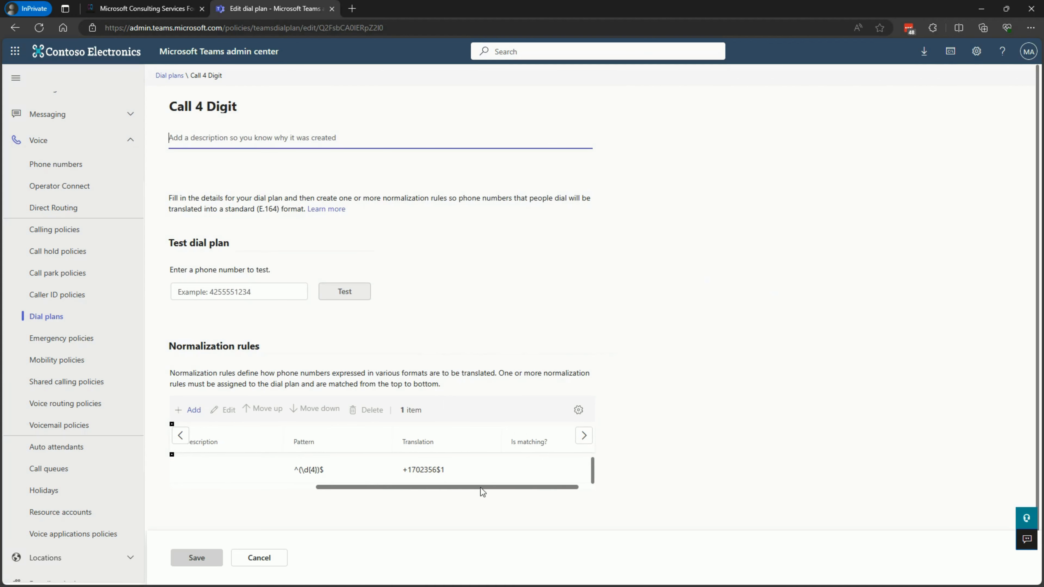
View the emergency policies and mobility policies pages
{"action": "left_click", "coordinate": [69, 337]}
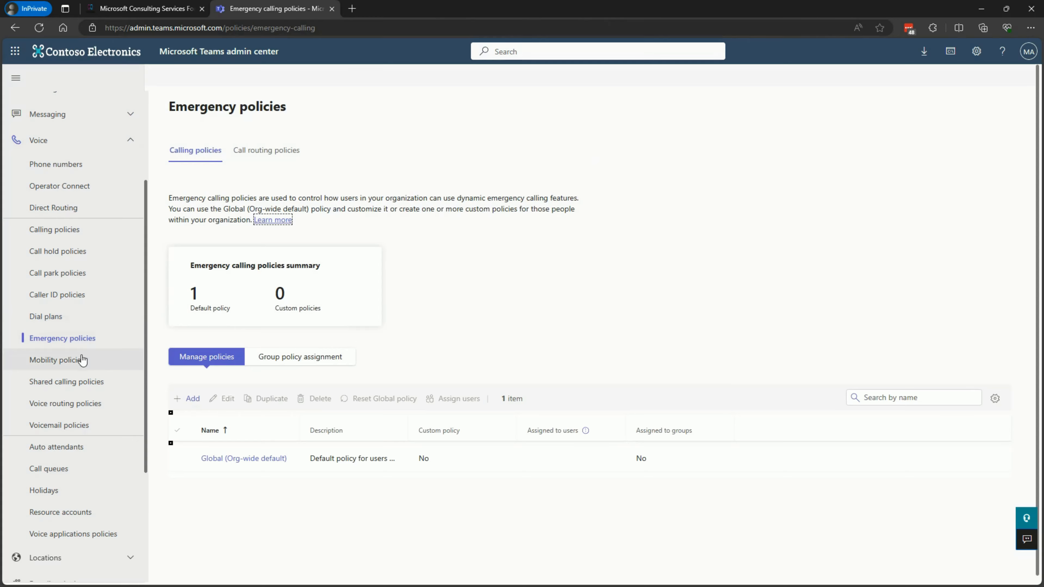
{"action": "left_click", "coordinate": [79, 360]}
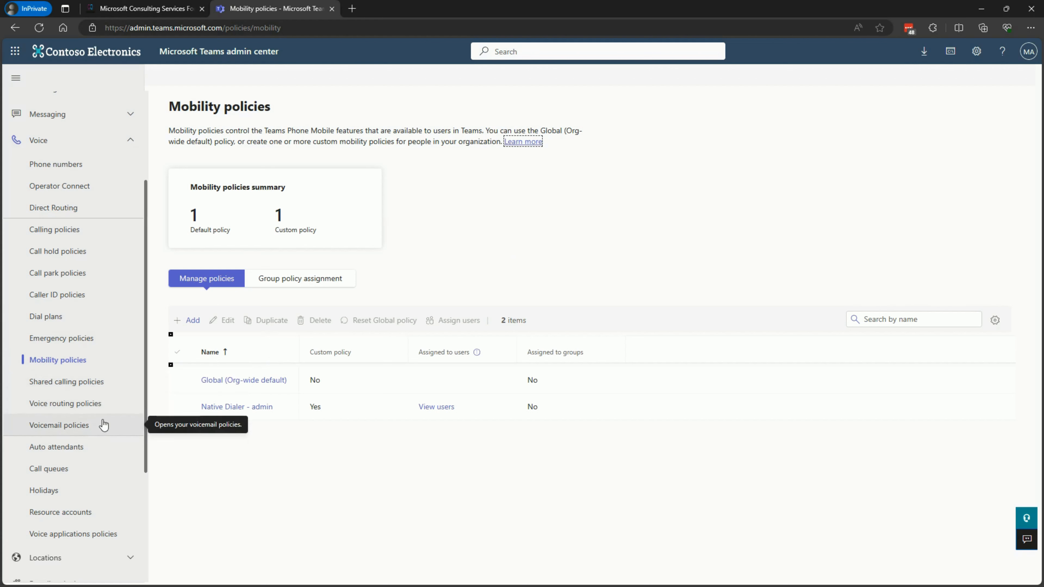
Open the Sales Auto Attendant and examine its greeting, call routing and menu options
{"action": "scroll", "coordinate": [78, 370], "scroll_direction": "down", "scroll_amount": 3}
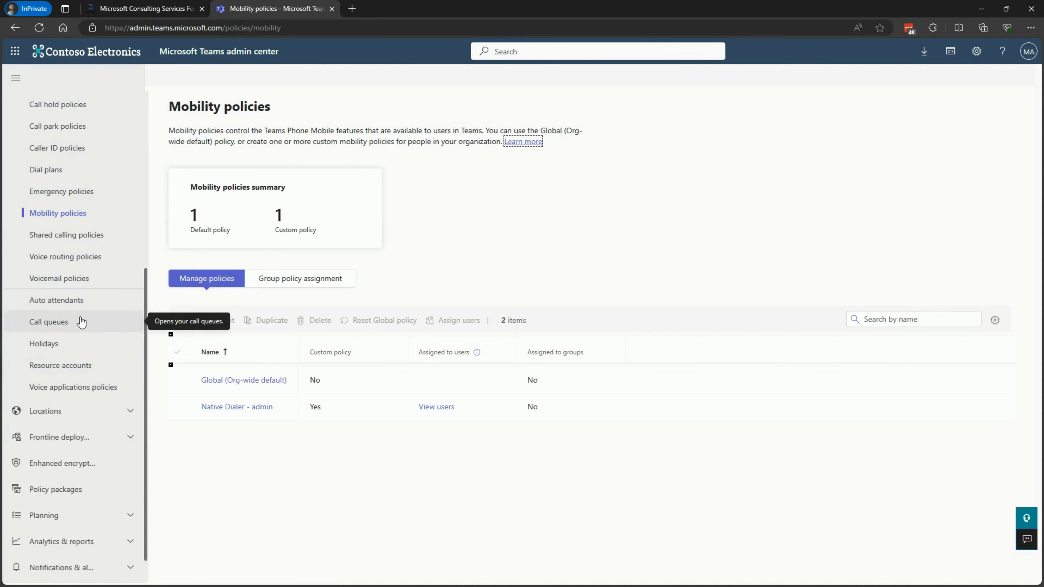
{"action": "left_click", "coordinate": [43, 303]}
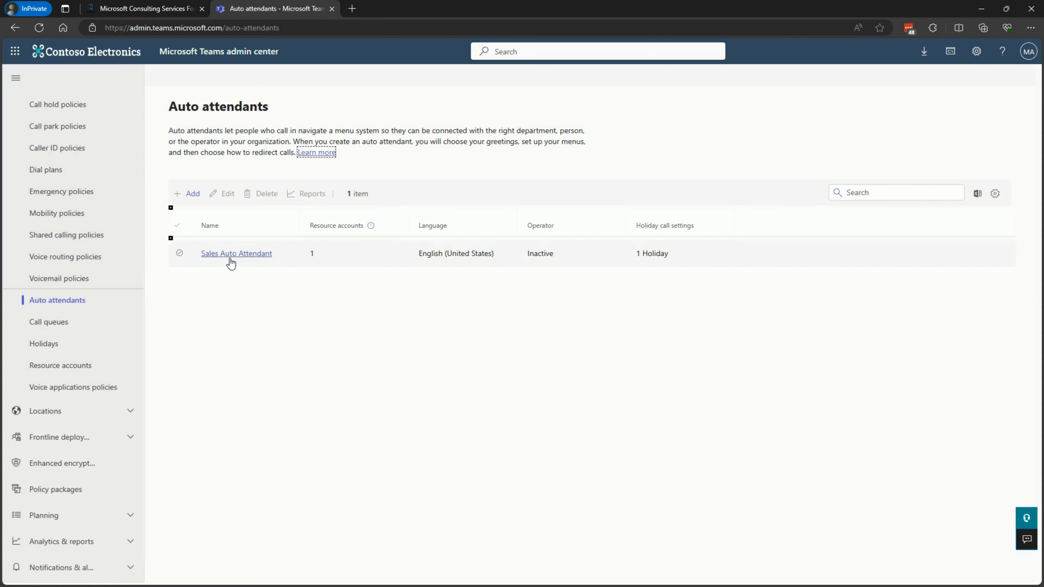
{"action": "left_click", "coordinate": [237, 253]}
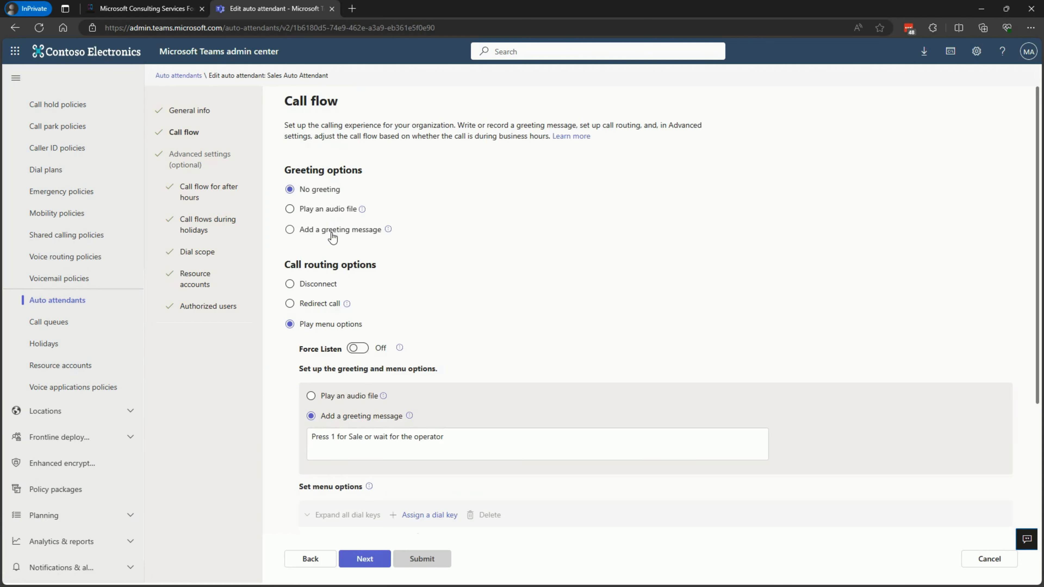
{"action": "scroll", "coordinate": [332, 237], "scroll_direction": "down", "scroll_amount": 2}
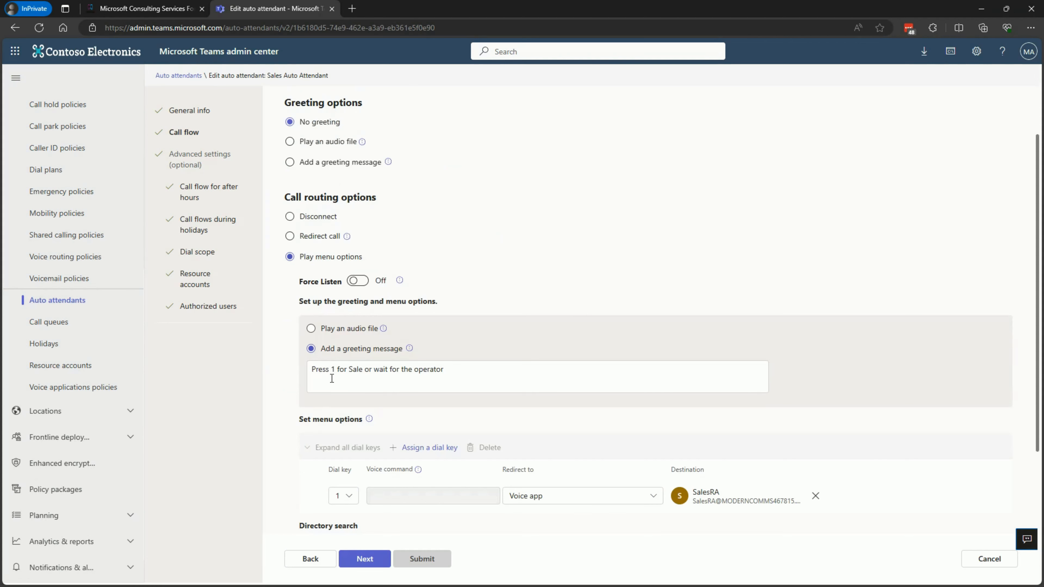
Examine the auto attendant's after-hours call flow, holiday call settings and resource accounts
{"action": "left_click", "coordinate": [364, 559]}
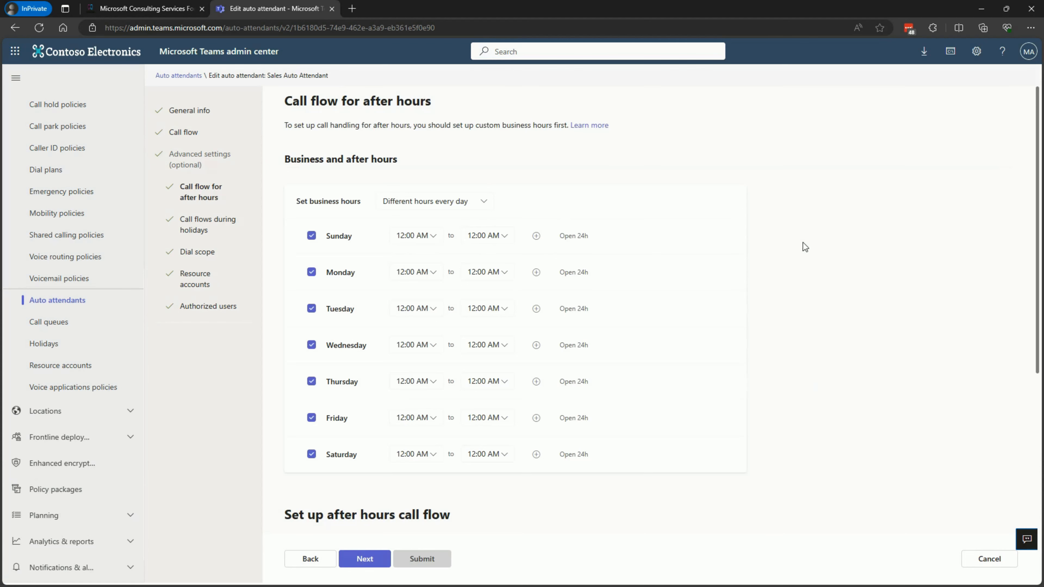
{"action": "scroll", "coordinate": [656, 234], "scroll_direction": "down", "scroll_amount": 5}
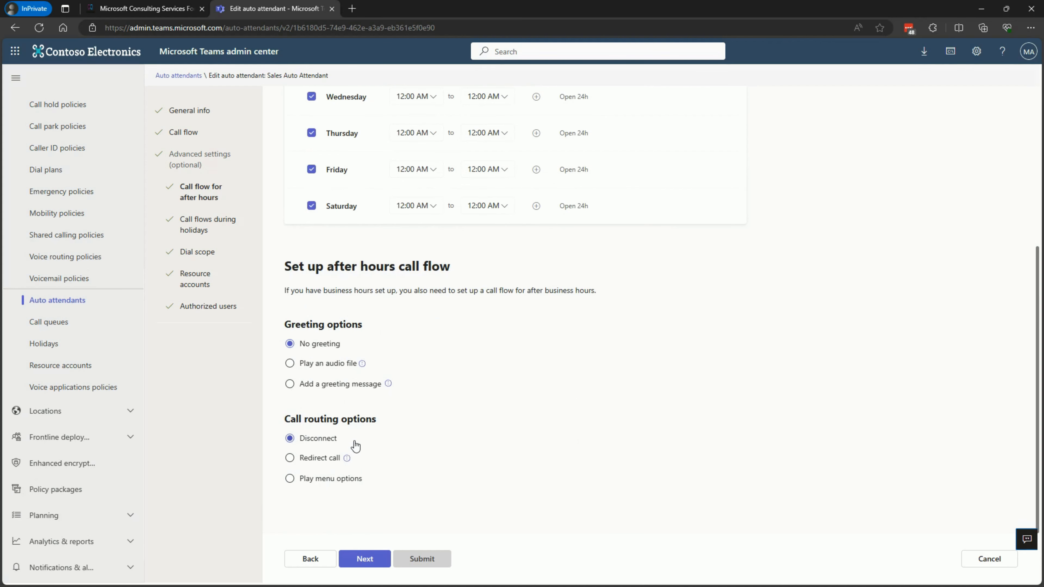
{"action": "left_click", "coordinate": [203, 222]}
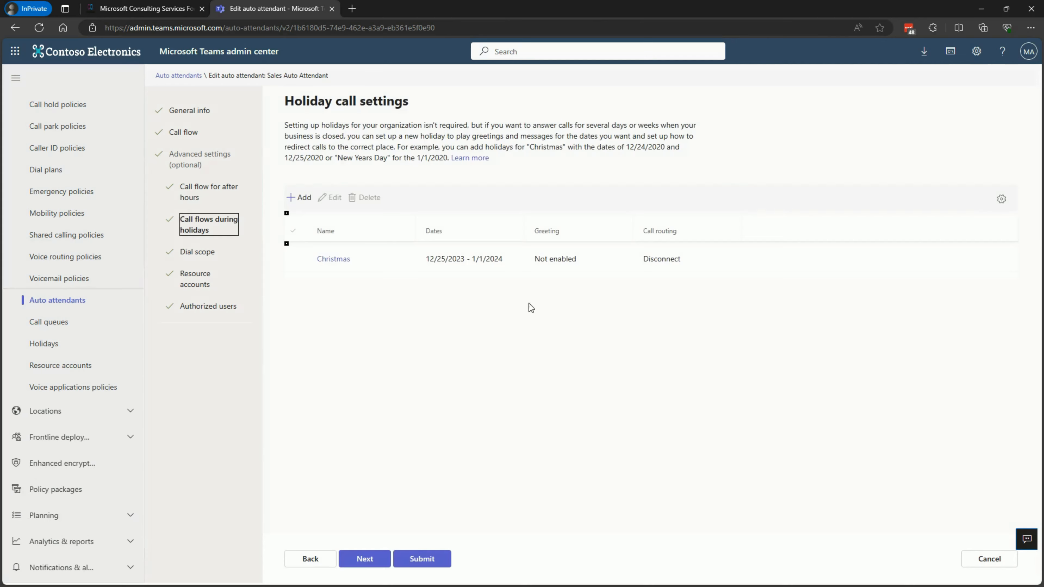
{"action": "left_click", "coordinate": [333, 259]}
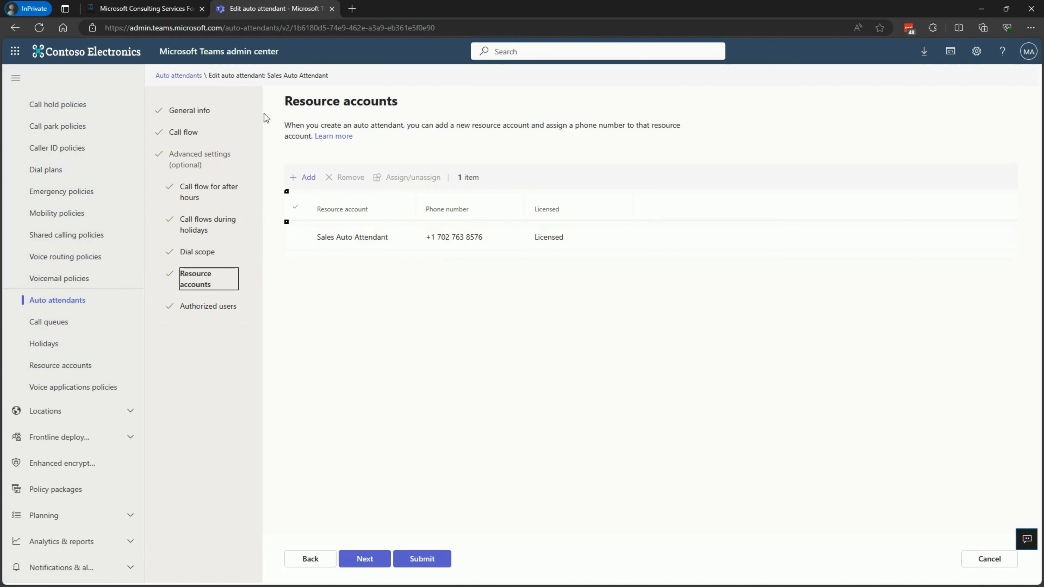
View the auto attendant's authorized users and leave for the call queues page, discarding the edit session
{"action": "left_click", "coordinate": [209, 307]}
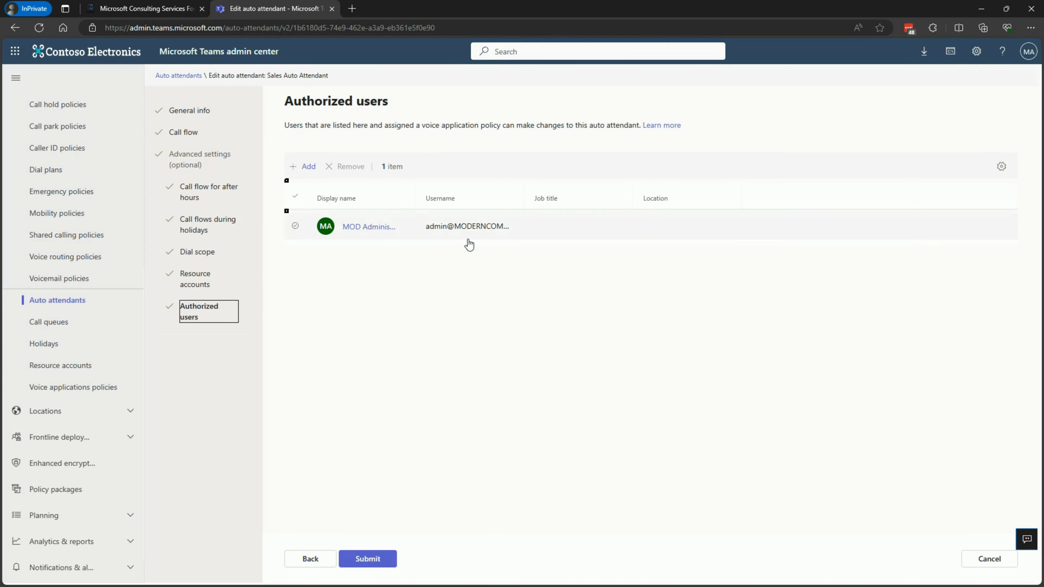
{"action": "left_click", "coordinate": [64, 325]}
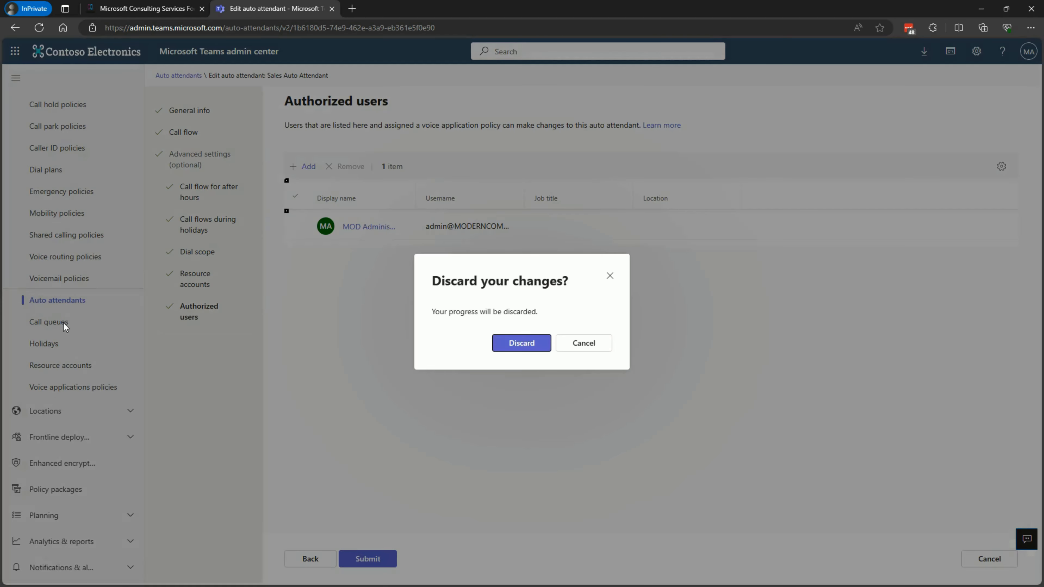
{"action": "left_click", "coordinate": [522, 344]}
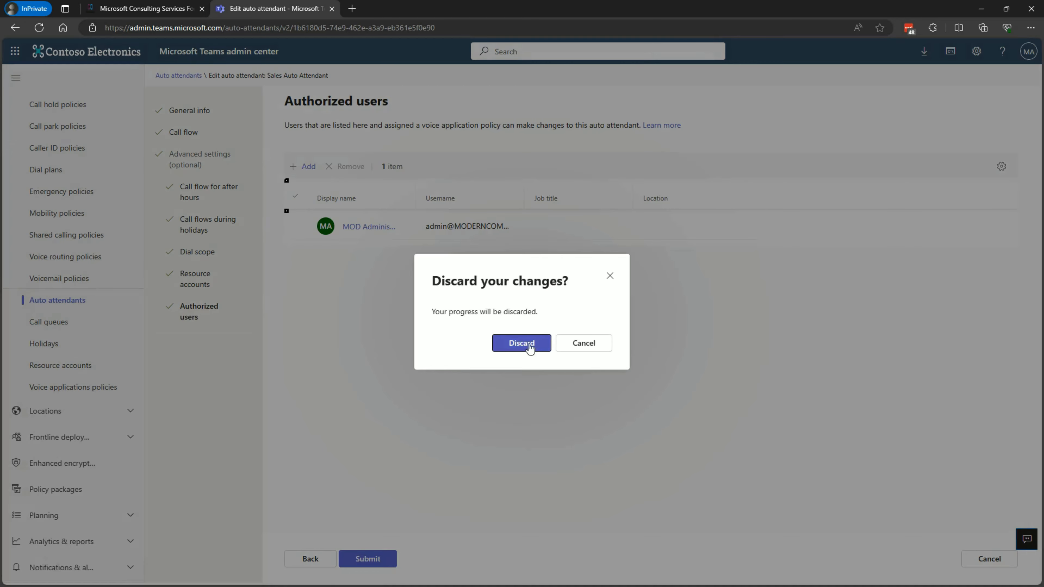
{"action": "left_click", "coordinate": [519, 343]}
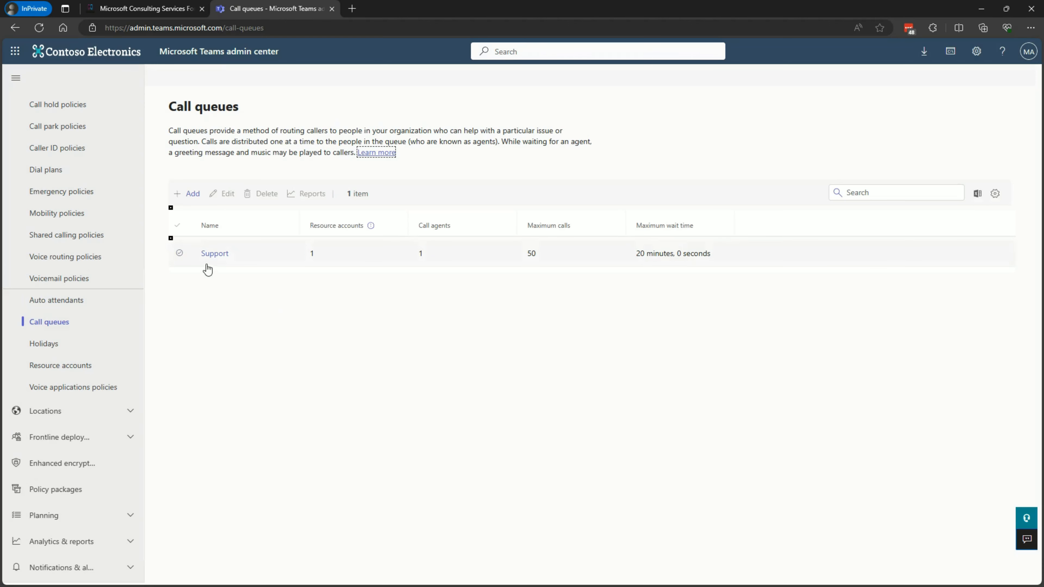
Open the Support call queue and examine its general info, greeting, call answering, agent selection, exception handling and authorized users
{"action": "left_click", "coordinate": [209, 255]}
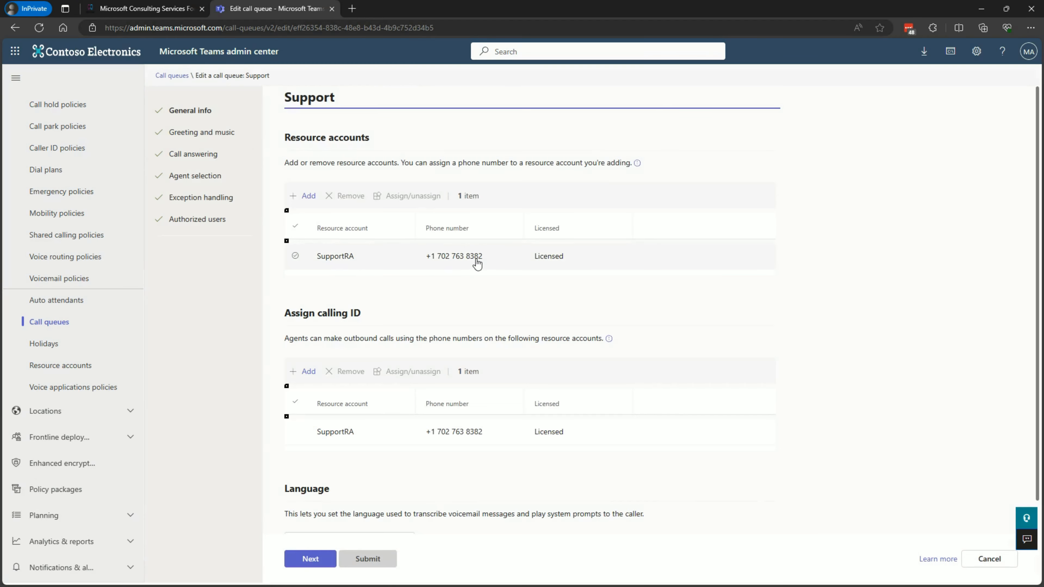
{"action": "left_click", "coordinate": [307, 559]}
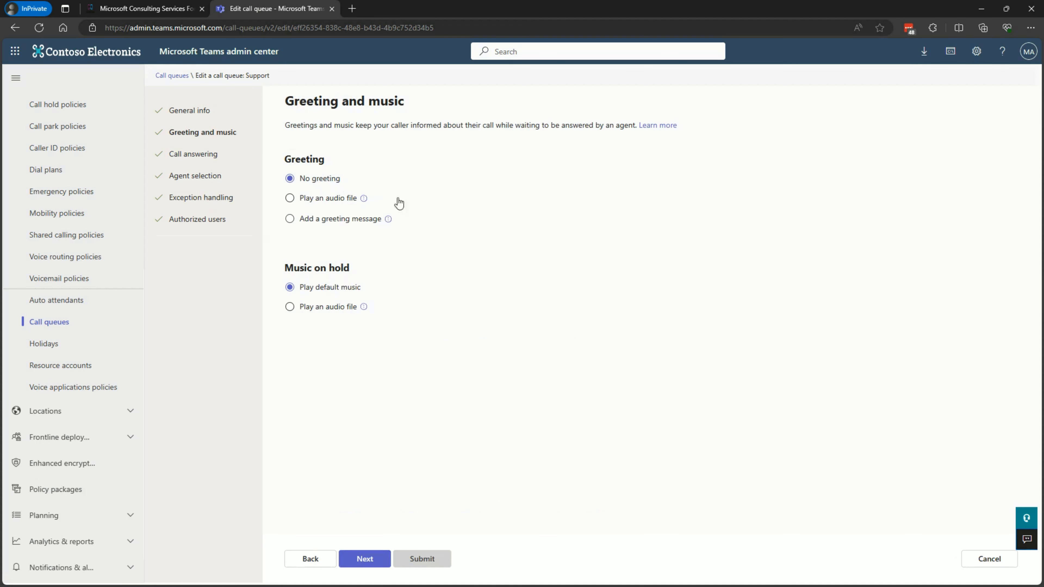
{"action": "left_click", "coordinate": [199, 154]}
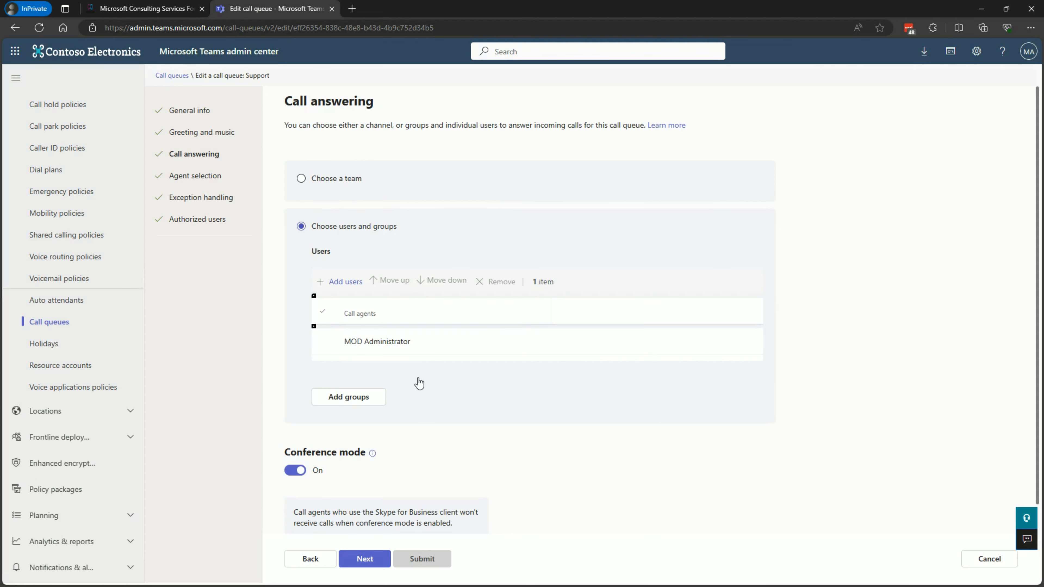
{"action": "scroll", "coordinate": [447, 389], "scroll_direction": "down", "scroll_amount": 1}
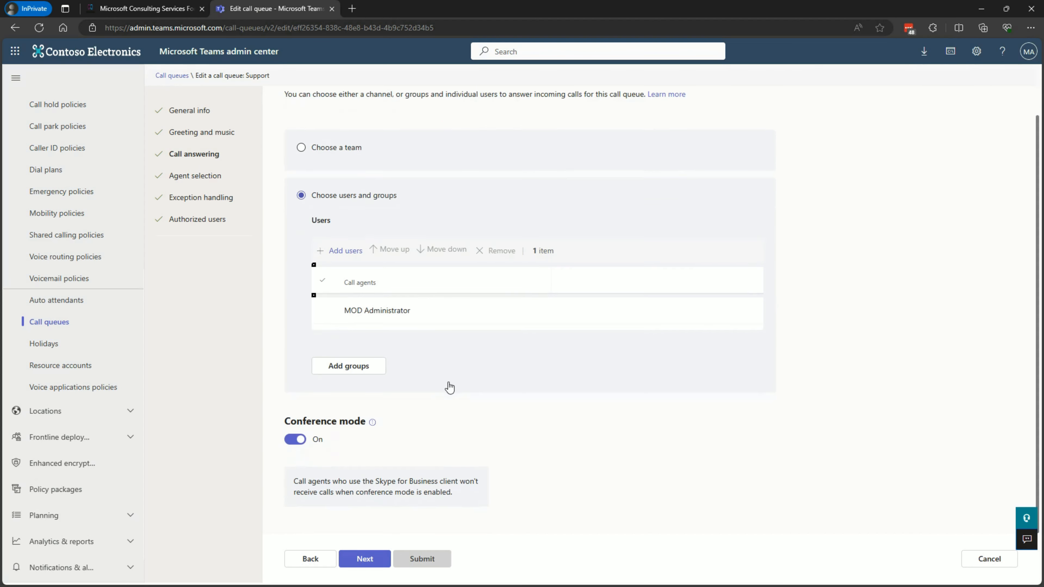
{"action": "left_click", "coordinate": [208, 177]}
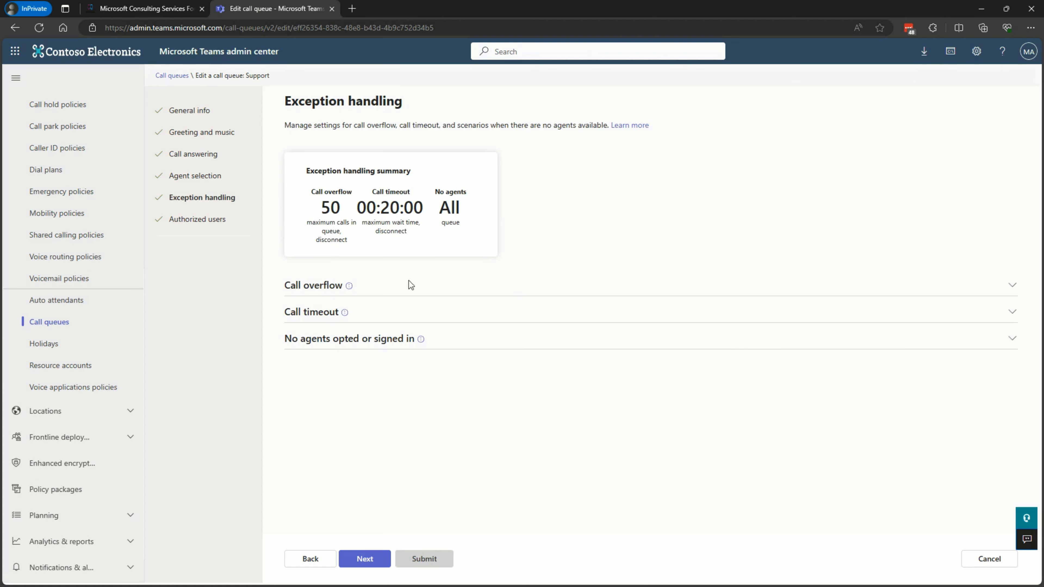
{"action": "left_click", "coordinate": [365, 558]}
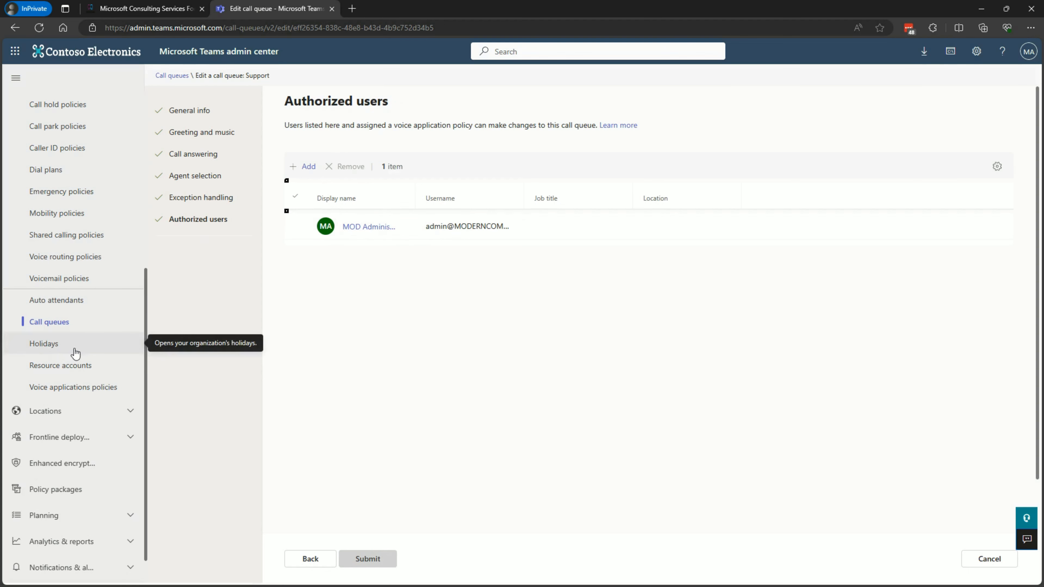
View the organization's holidays and resource accounts pages
{"action": "left_click", "coordinate": [55, 349]}
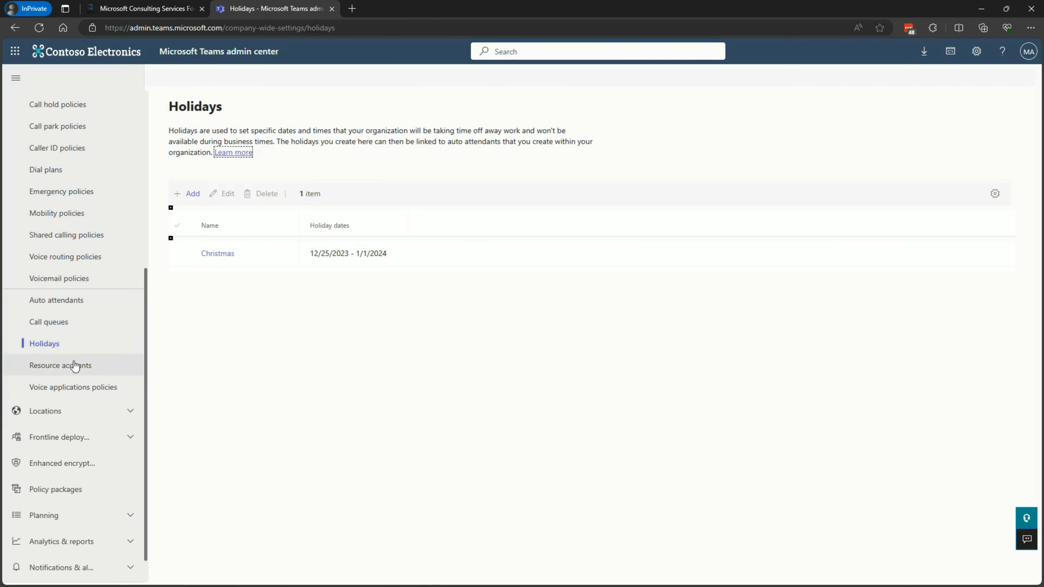
{"action": "left_click", "coordinate": [67, 369]}
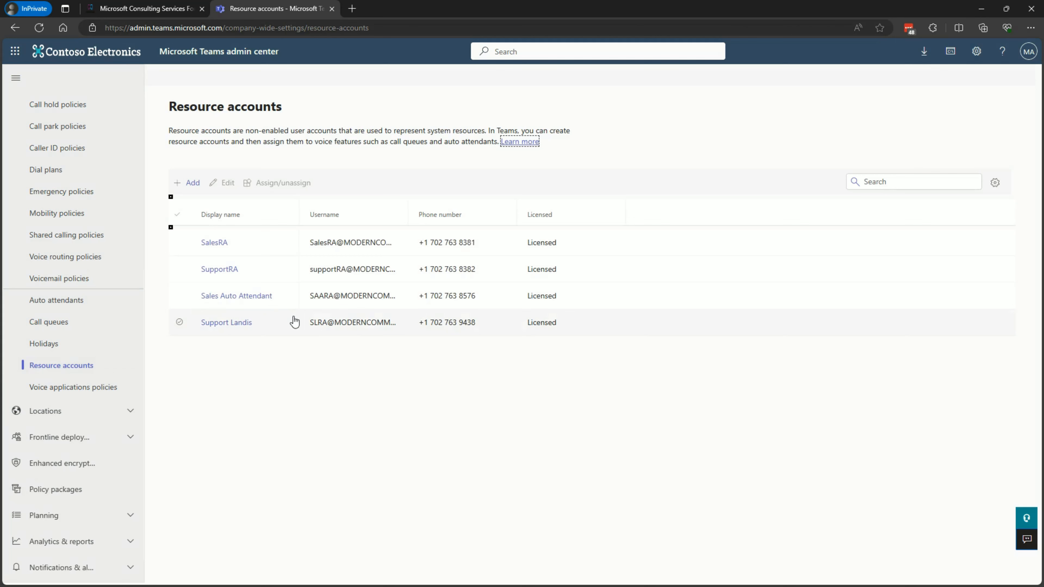
View the location settings for emergency addresses, network topology, and networks and locations
{"action": "left_click", "coordinate": [62, 411]}
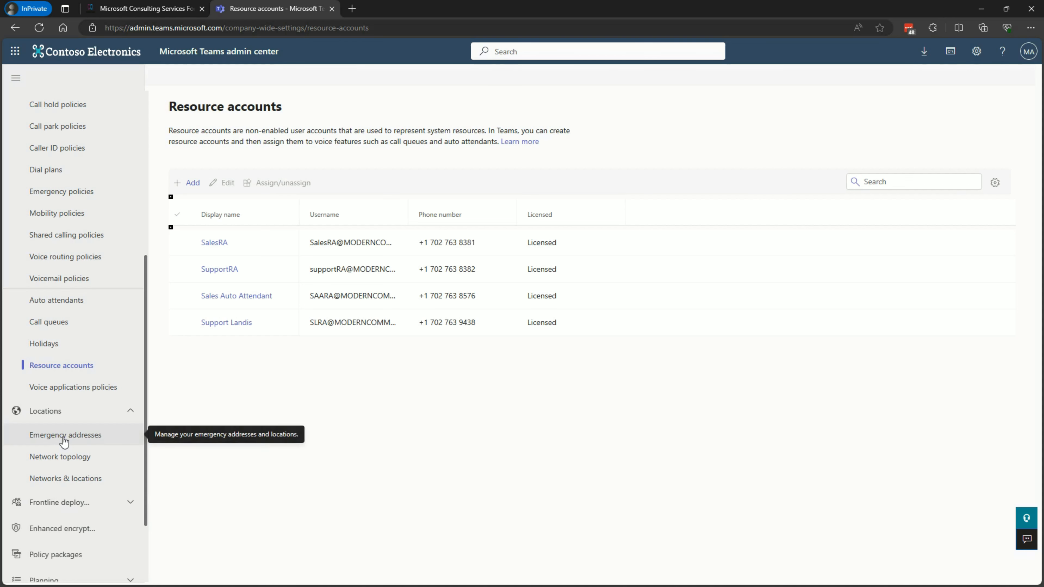
{"action": "left_click", "coordinate": [64, 439]}
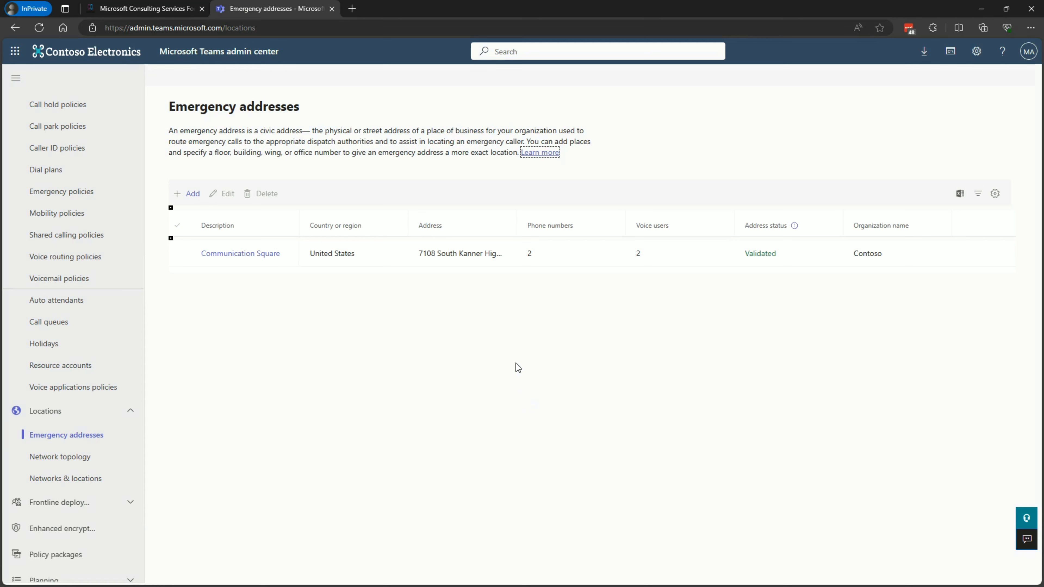
{"action": "left_click", "coordinate": [65, 459]}
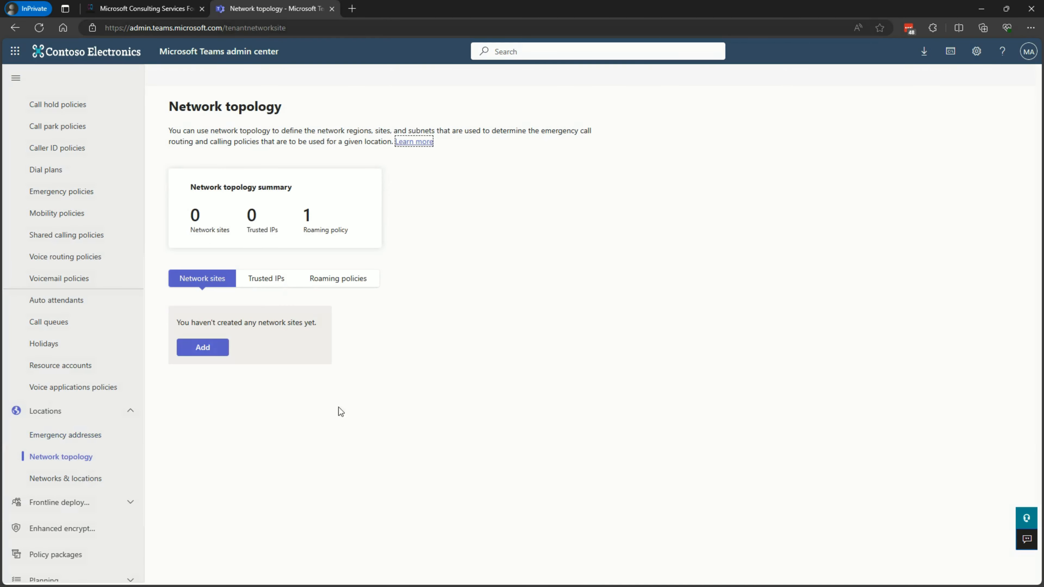
{"action": "left_click", "coordinate": [94, 483]}
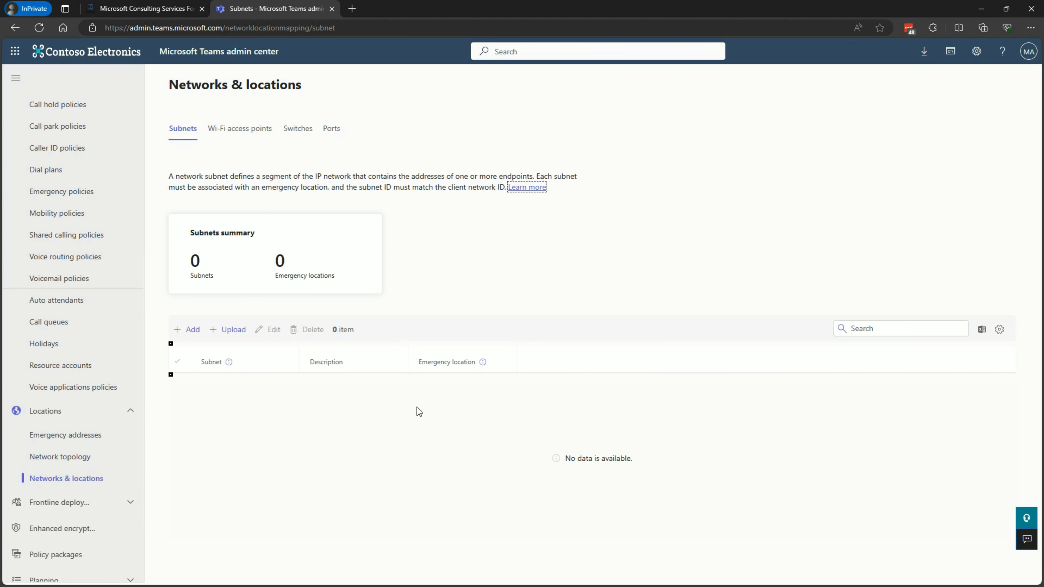
Open the usage reports page and show the available date ranges for a report
{"action": "scroll", "coordinate": [72, 452], "scroll_direction": "down", "scroll_amount": 3}
{"action": "left_click", "coordinate": [57, 534]}
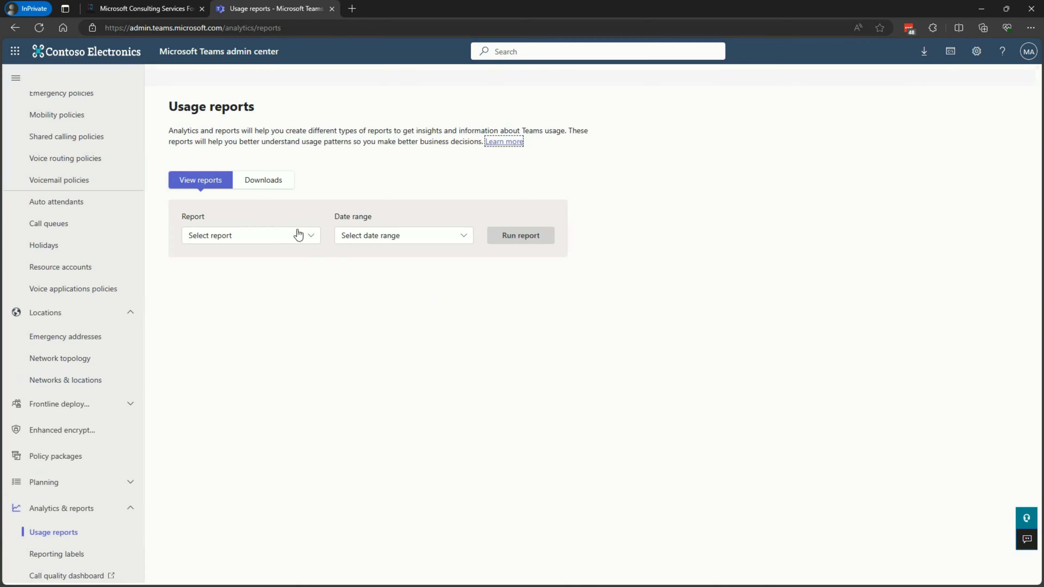
{"action": "left_click", "coordinate": [445, 238]}
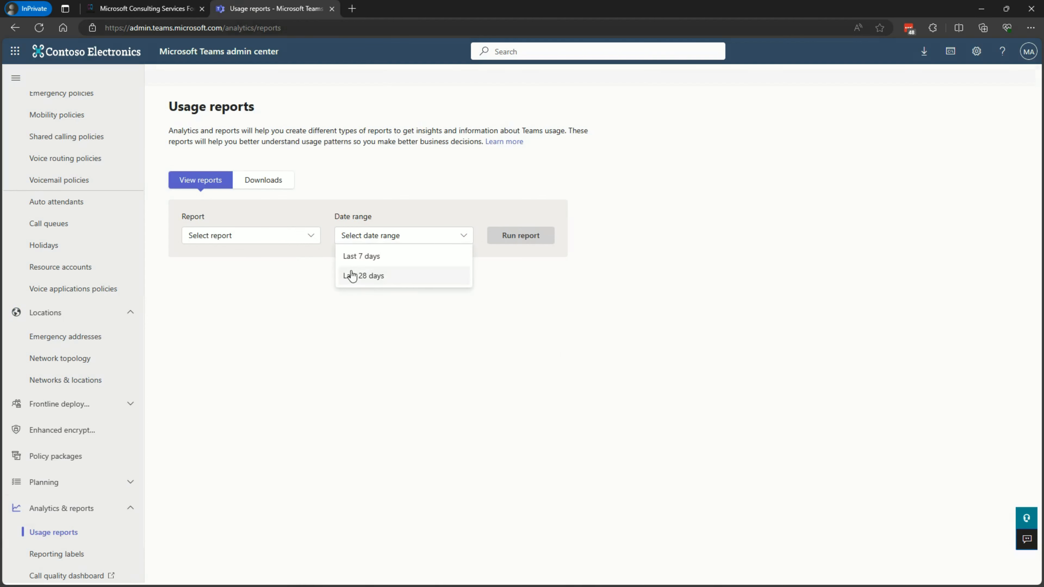